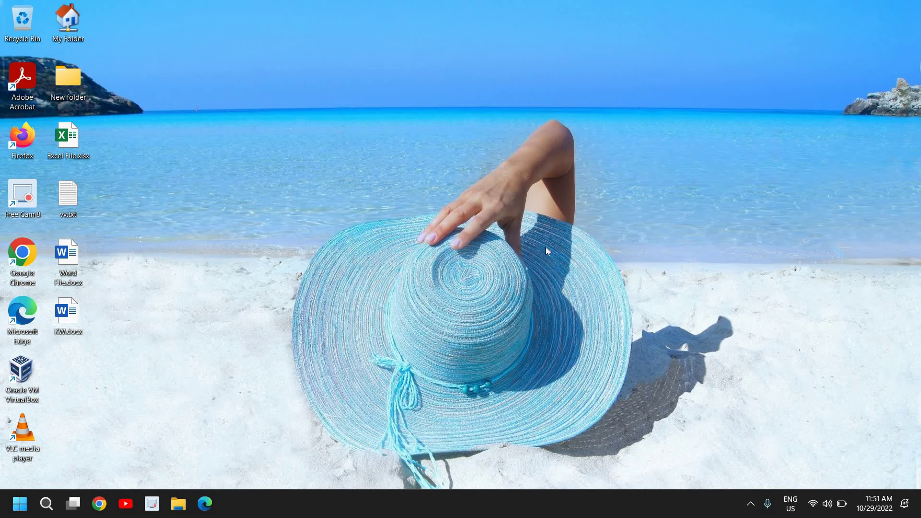
Step: Launch Device Manager, expand Display adaptors and show the Intel(R) UHD Graphics context menu
{"action": "right_click", "coordinate": [19, 503]}
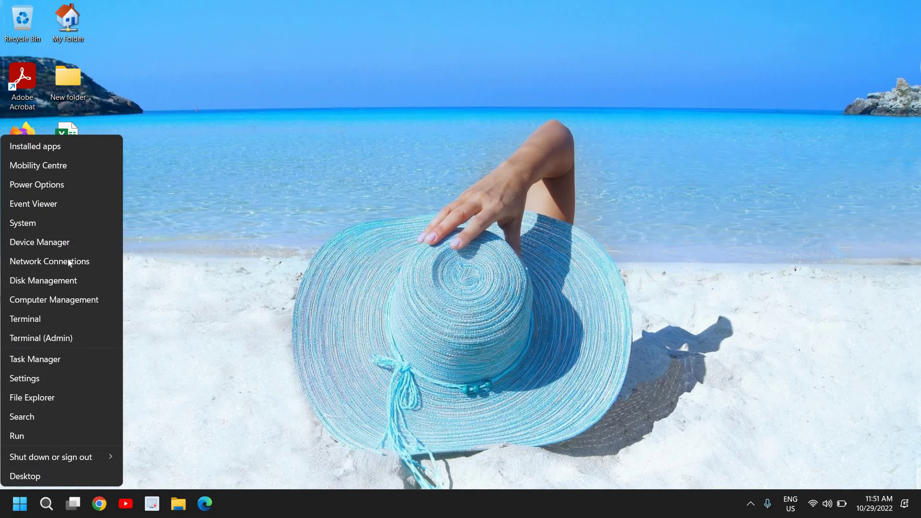
{"action": "left_click", "coordinate": [63, 242]}
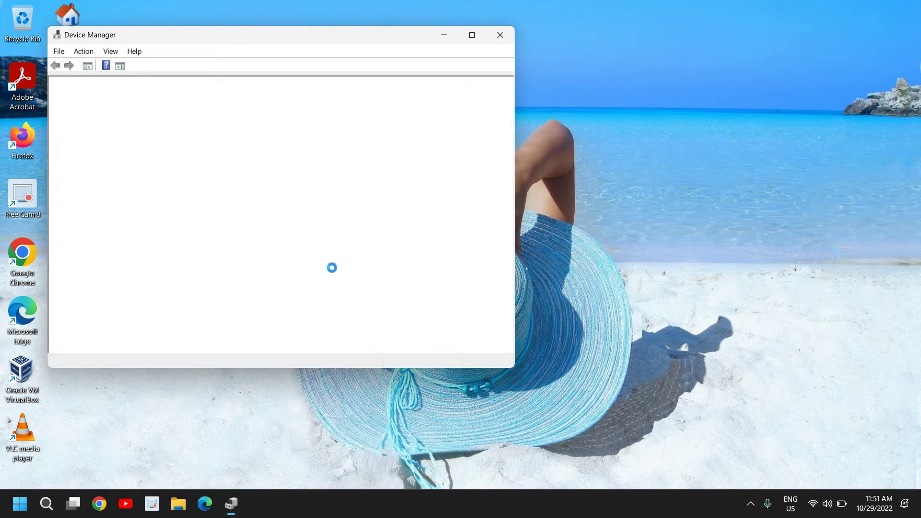
{"action": "left_click_drag", "start_coordinate": [308, 37], "coordinate": [436, 67]}
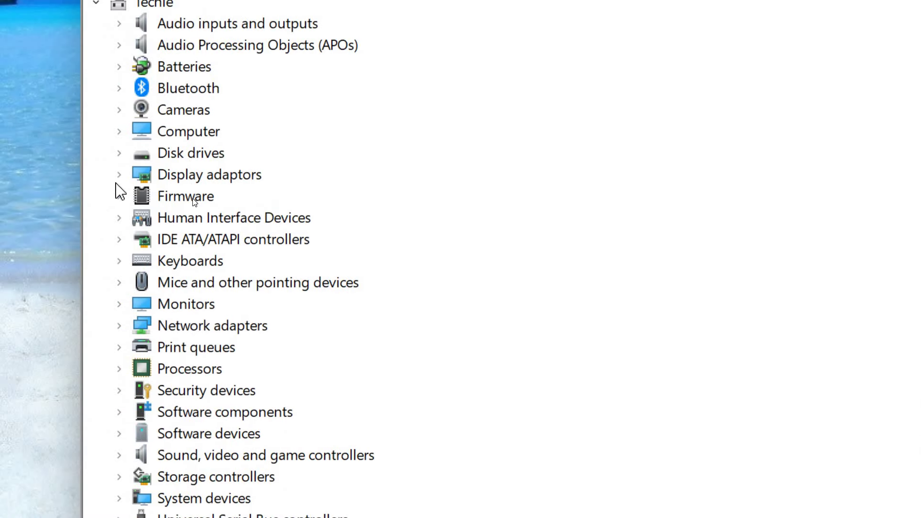
{"action": "left_click", "coordinate": [120, 178]}
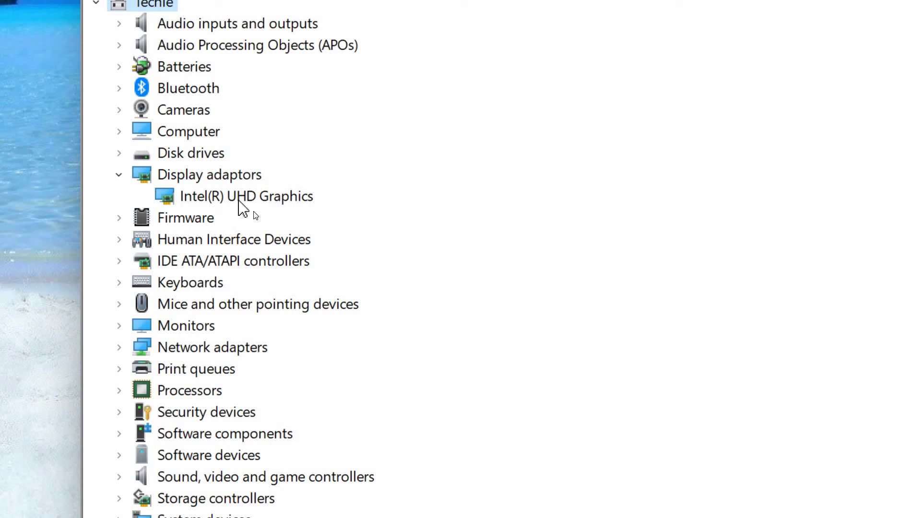
{"action": "right_click", "coordinate": [241, 207]}
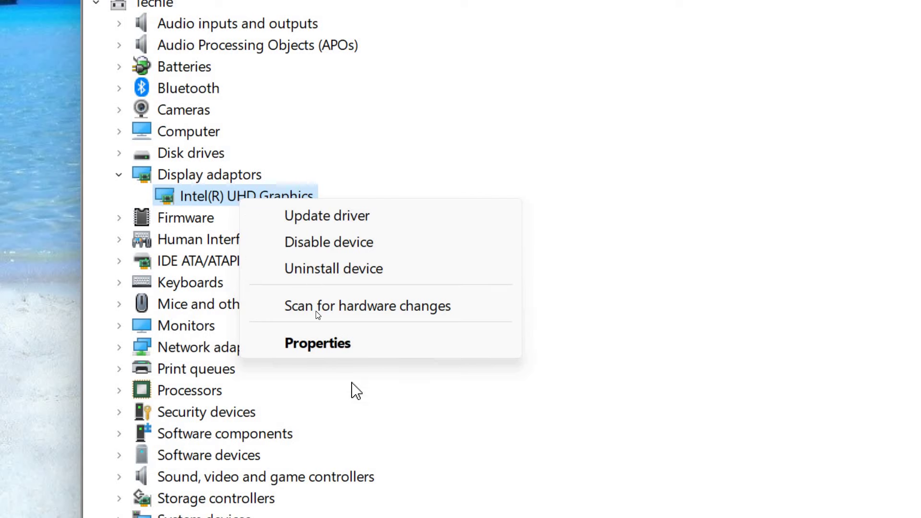
Step: Check the Intel driver's date 1/20/2022, version 30.0.101.1338 and disabled rollback, then cancel
{"action": "left_click", "coordinate": [354, 347]}
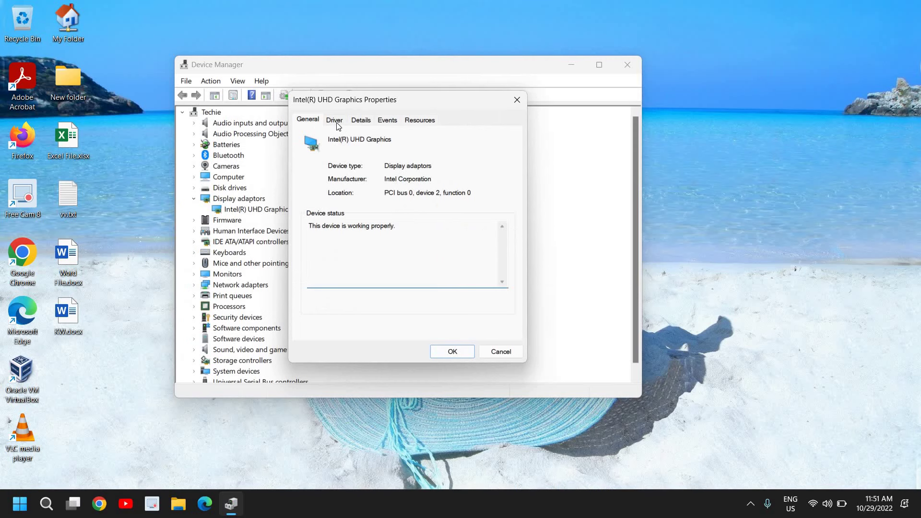
{"action": "left_click", "coordinate": [335, 121]}
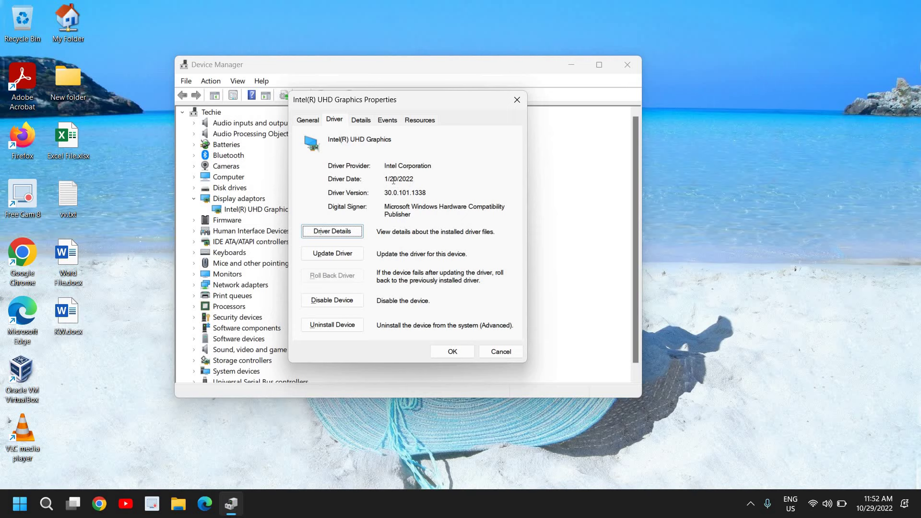
{"action": "left_click", "coordinate": [499, 351]}
Step: Reach the Intel adapter's compatible-driver list via Update driver, Browse my computer, Let me pick
{"action": "right_click", "coordinate": [259, 213]}
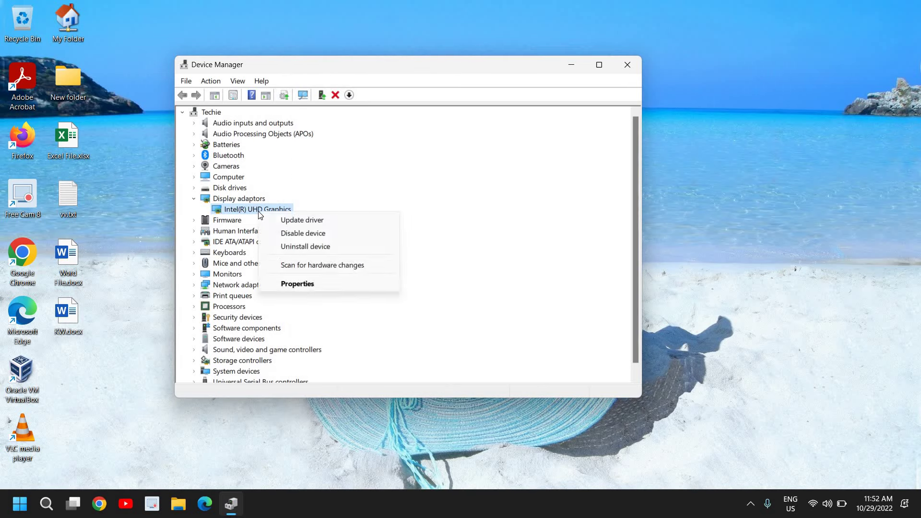
{"action": "left_click", "coordinate": [288, 222]}
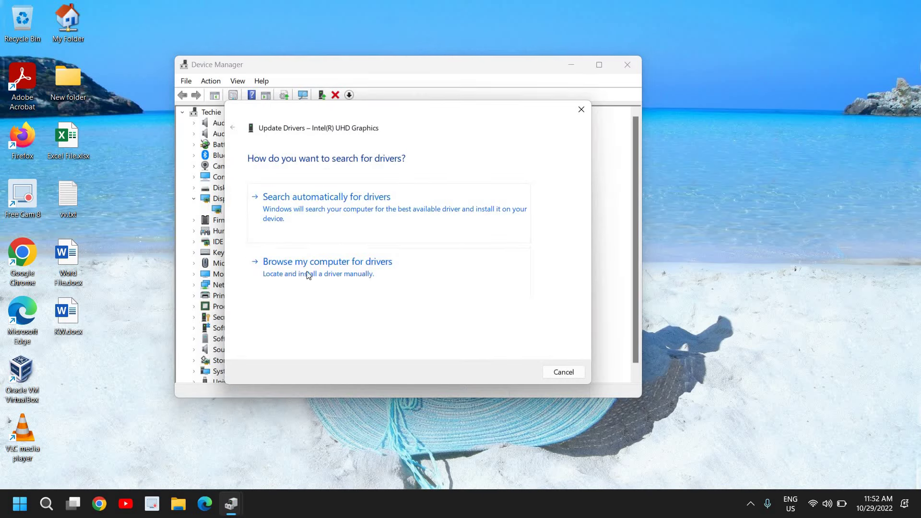
{"action": "left_click", "coordinate": [320, 275]}
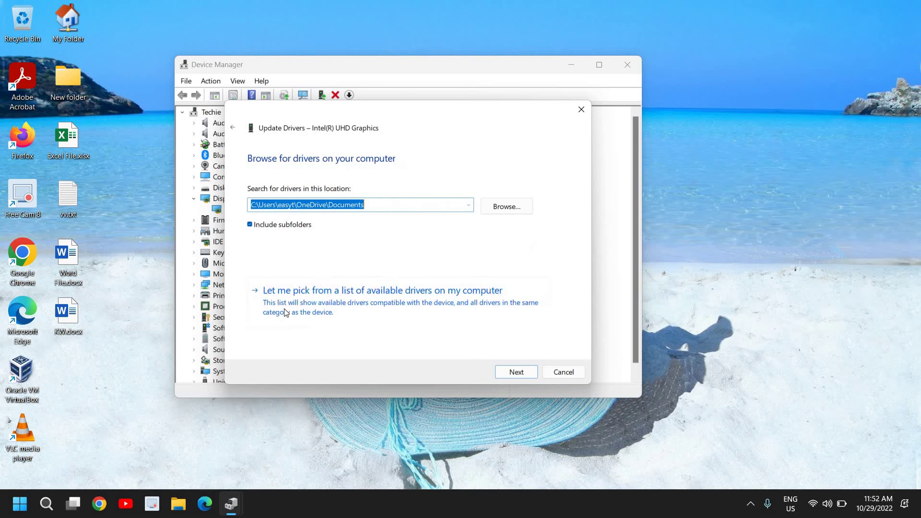
{"action": "left_click", "coordinate": [300, 304]}
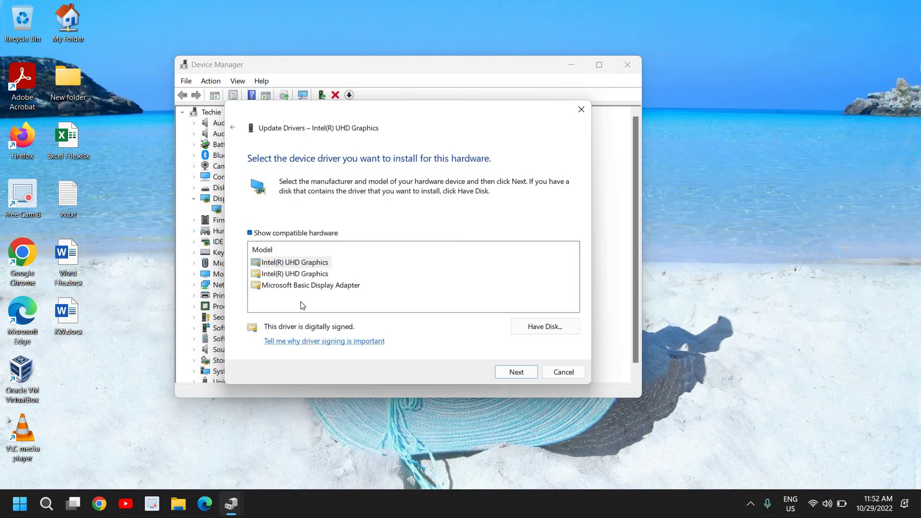
Step: Select the two Intel(R) UHD Graphics entries and Microsoft Basic Display Adapter, ending on the second Intel
{"action": "left_click", "coordinate": [288, 264]}
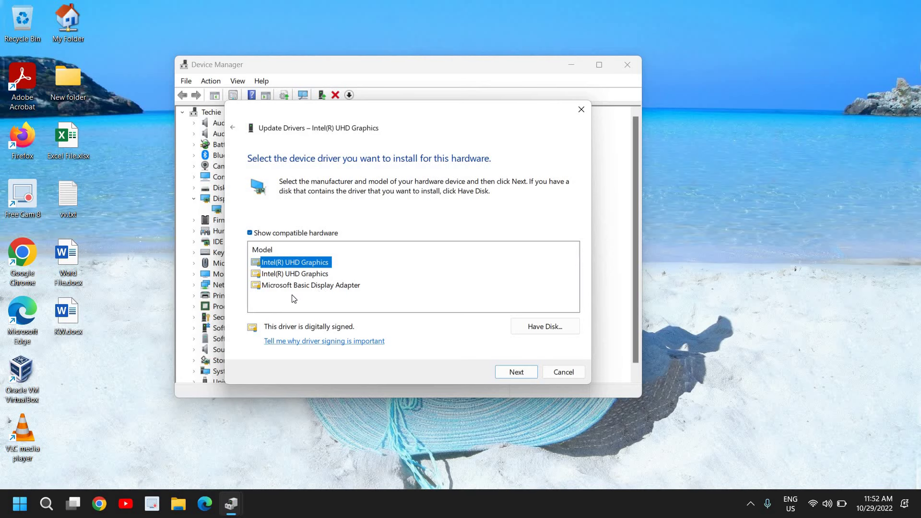
{"action": "left_click", "coordinate": [305, 274]}
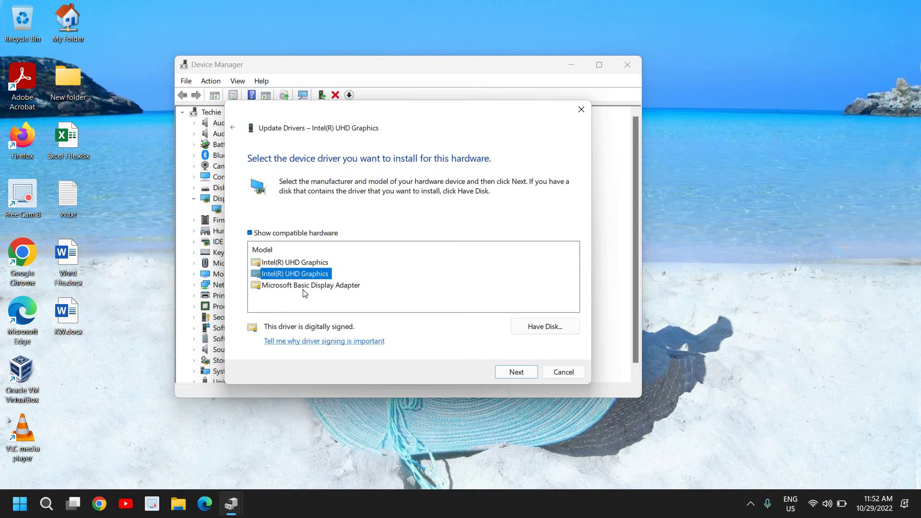
{"action": "left_click", "coordinate": [298, 286]}
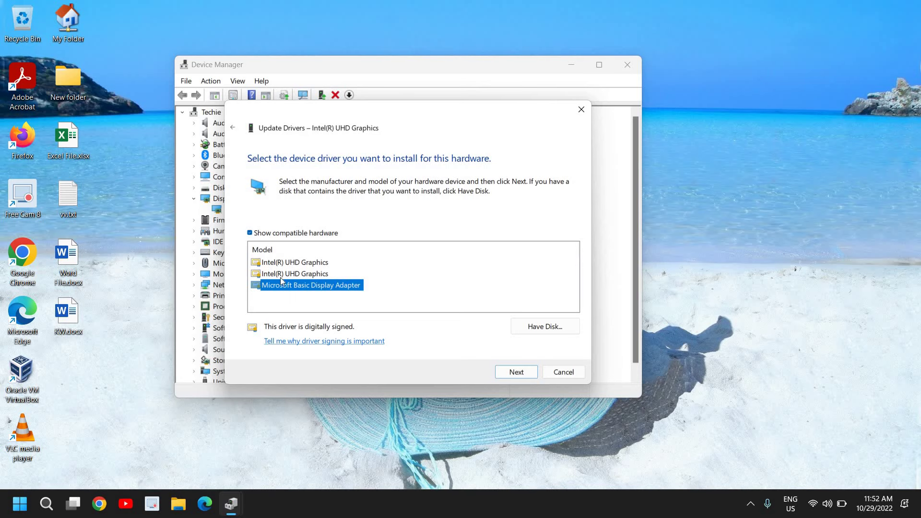
{"action": "left_click", "coordinate": [306, 264]}
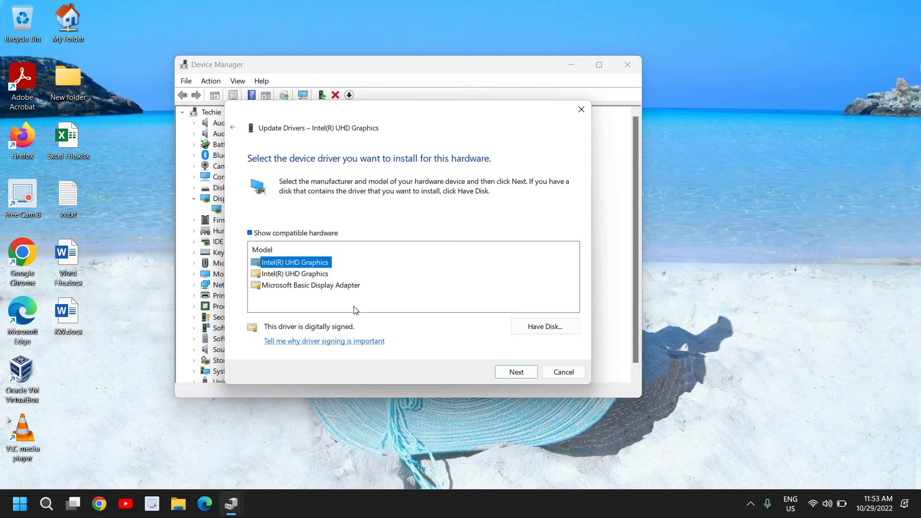
{"action": "left_click", "coordinate": [310, 275]}
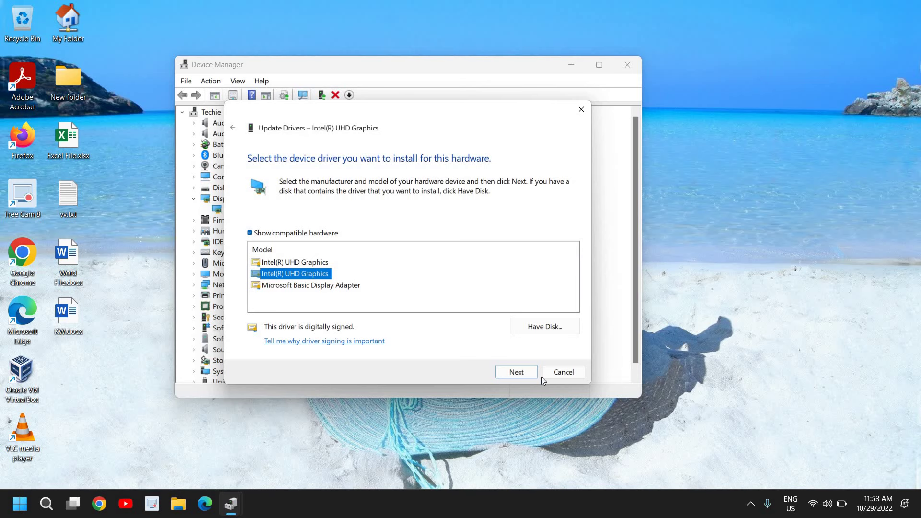
Step: Cancel the wizard, recheck the Intel driver's version 30.0.101.1338, and close Device Manager
{"action": "left_click", "coordinate": [569, 373]}
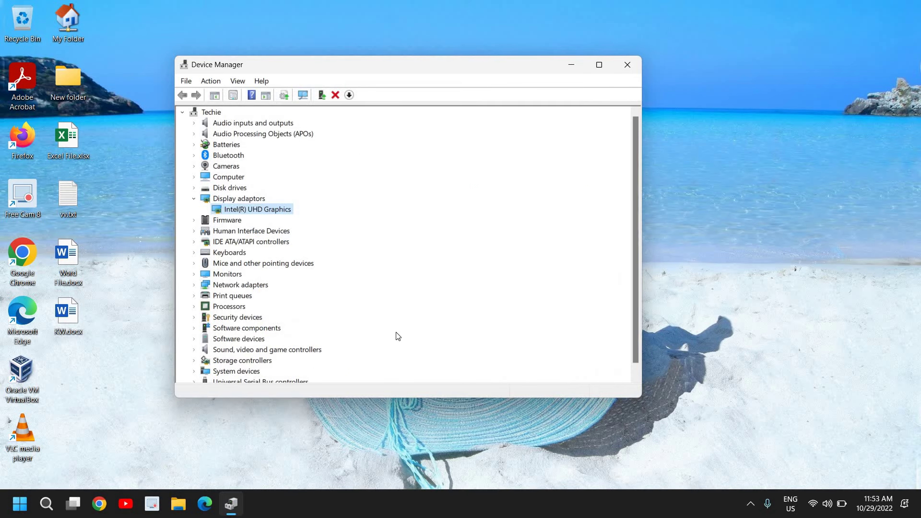
{"action": "right_click", "coordinate": [267, 213]}
{"action": "left_click", "coordinate": [319, 282]}
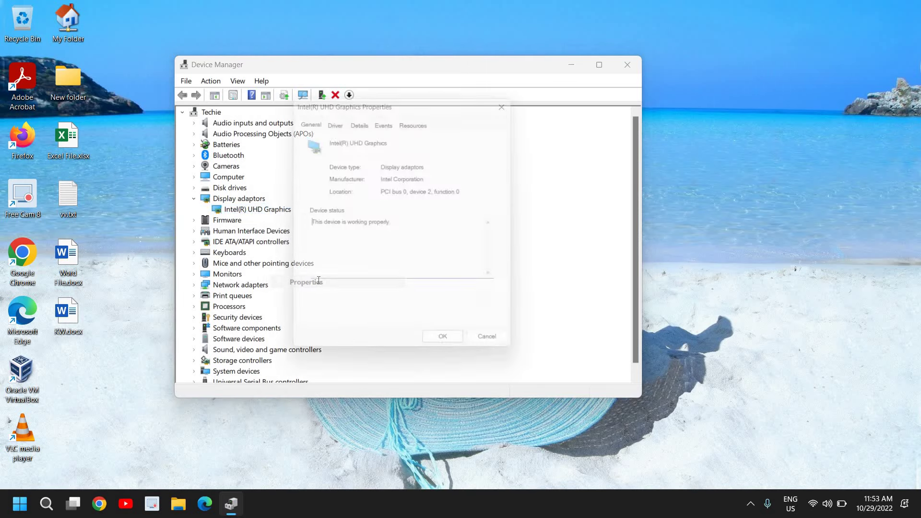
{"action": "left_click", "coordinate": [336, 120]}
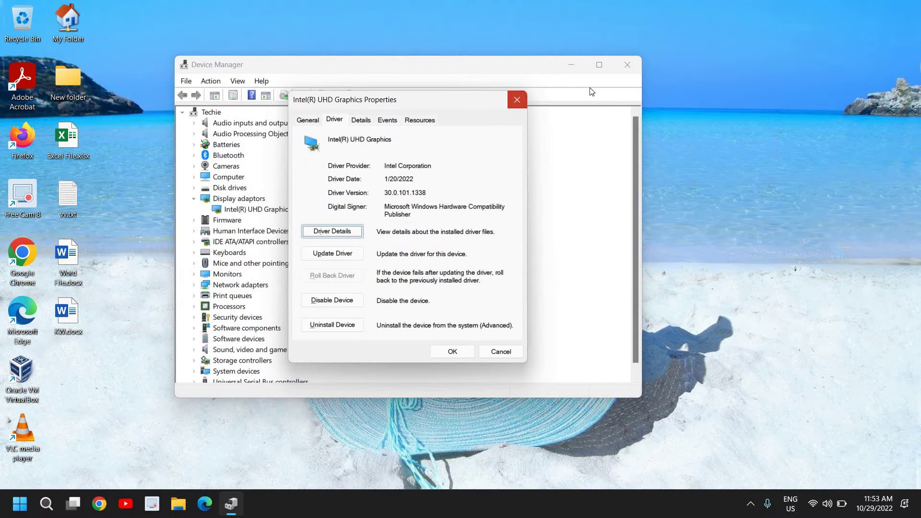
{"action": "left_click", "coordinate": [627, 64]}
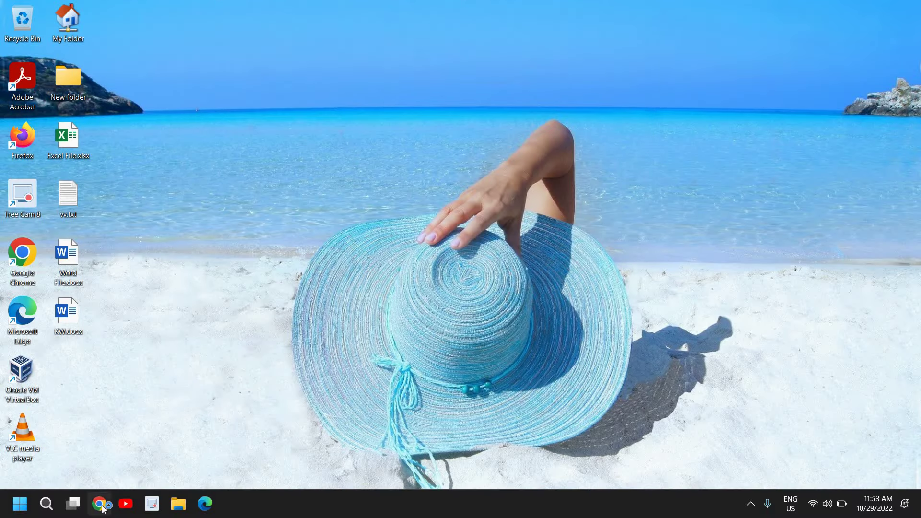
Step: Search Google for 'nvidia graphics driver' in a new Chrome tab
{"action": "left_click", "coordinate": [101, 504]}
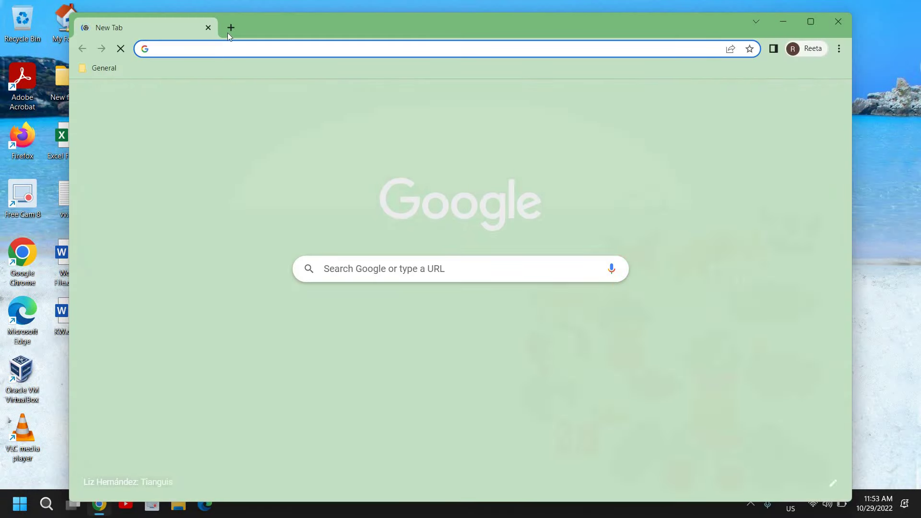
{"action": "type", "text": "nvi"}
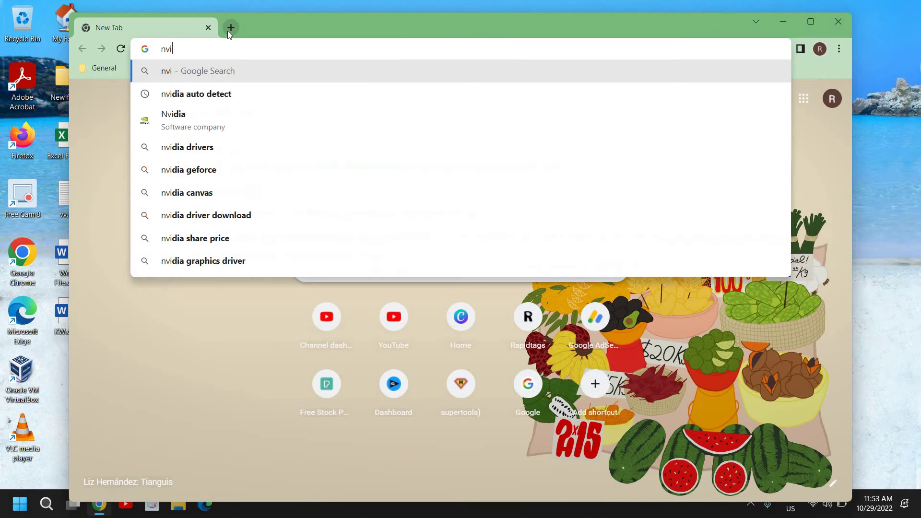
{"action": "type", "text": "dia"}
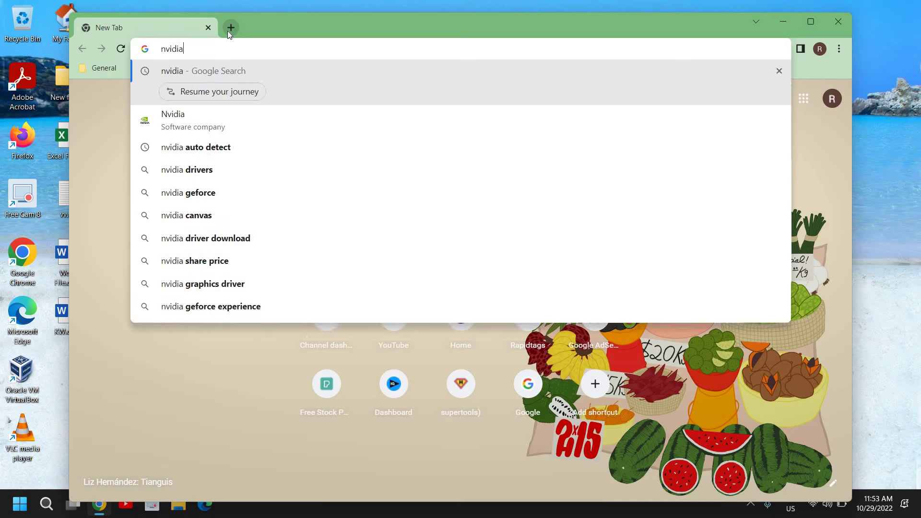
{"action": "type", "text": " g"}
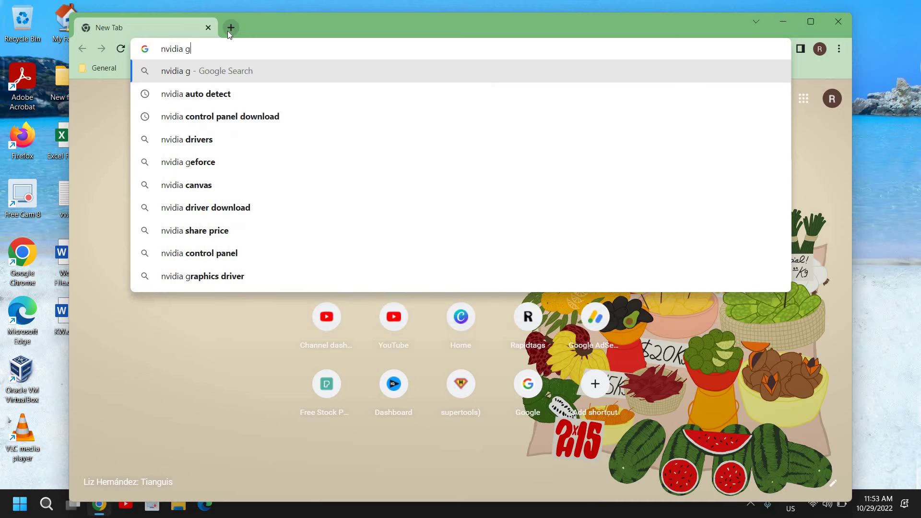
{"action": "type", "text": "ra"}
{"action": "key", "text": "Down"}
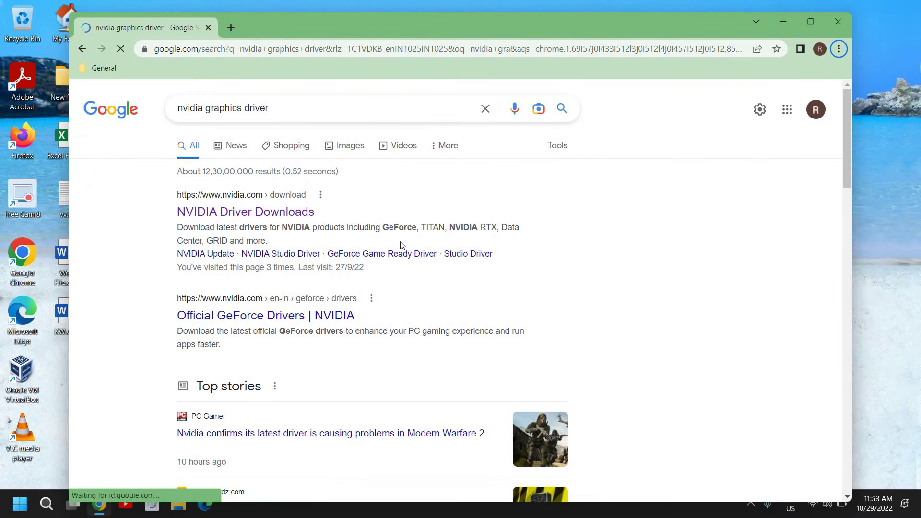
Step: Open NVIDIA Driver Downloads maximized, with product type NVIDIA RTX / Quadro and series NVIDIA RTX Series
{"action": "left_click", "coordinate": [243, 213]}
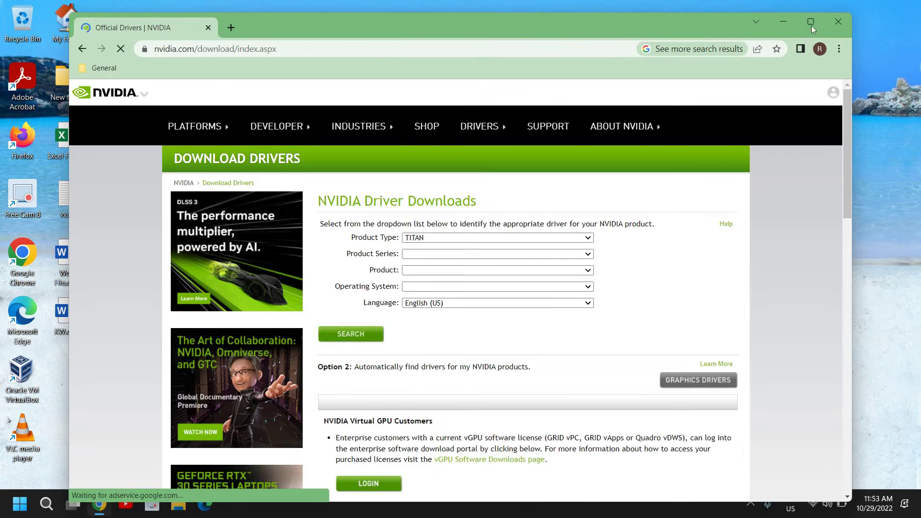
{"action": "left_click", "coordinate": [809, 22]}
{"action": "mouse_move", "coordinate": [197, 109]}
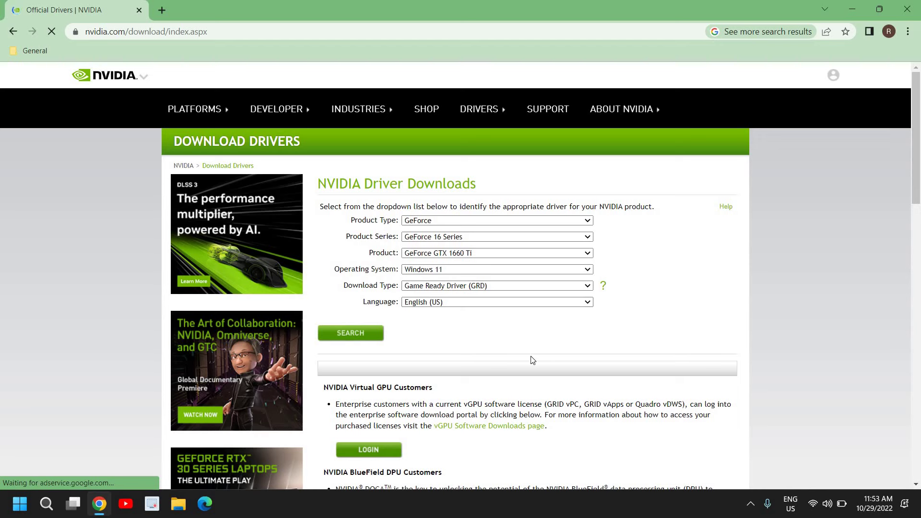
{"action": "left_click", "coordinate": [472, 220]}
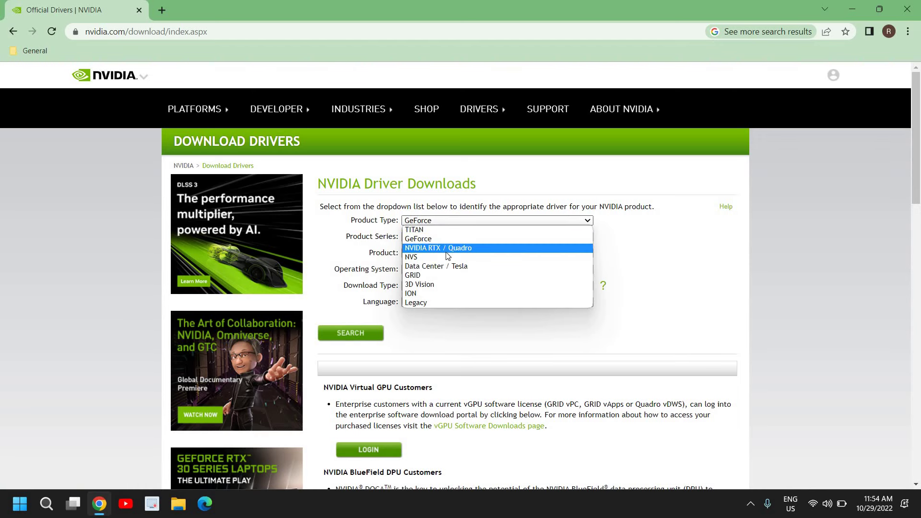
{"action": "left_click", "coordinate": [446, 249]}
{"action": "left_click", "coordinate": [471, 238]}
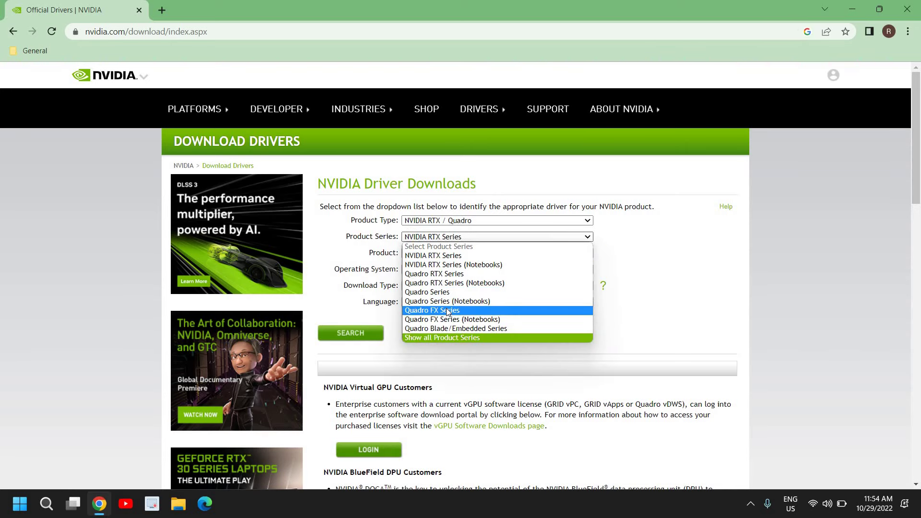
{"action": "left_click", "coordinate": [450, 256]}
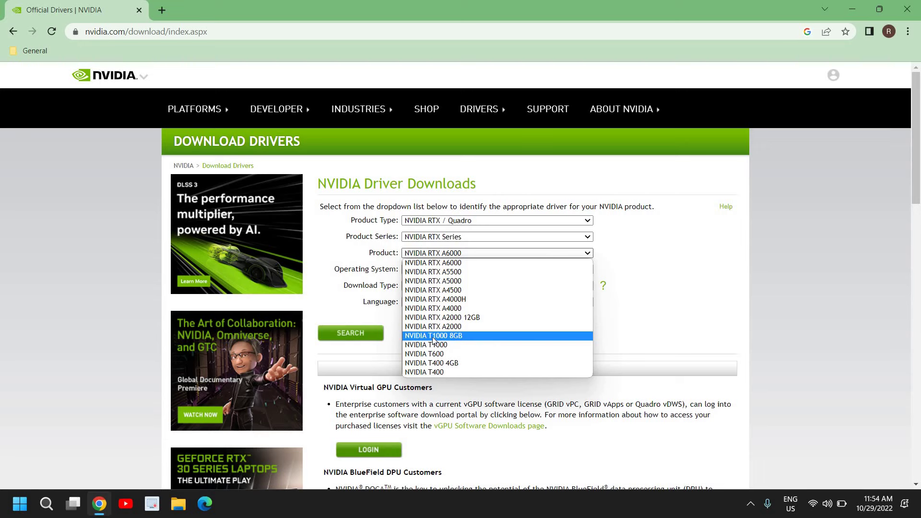
Step: Choose product NVIDIA T1000 8GB and Windows 10 64-bit, then search for the driver
{"action": "left_click", "coordinate": [432, 337]}
{"action": "left_click", "coordinate": [458, 269]}
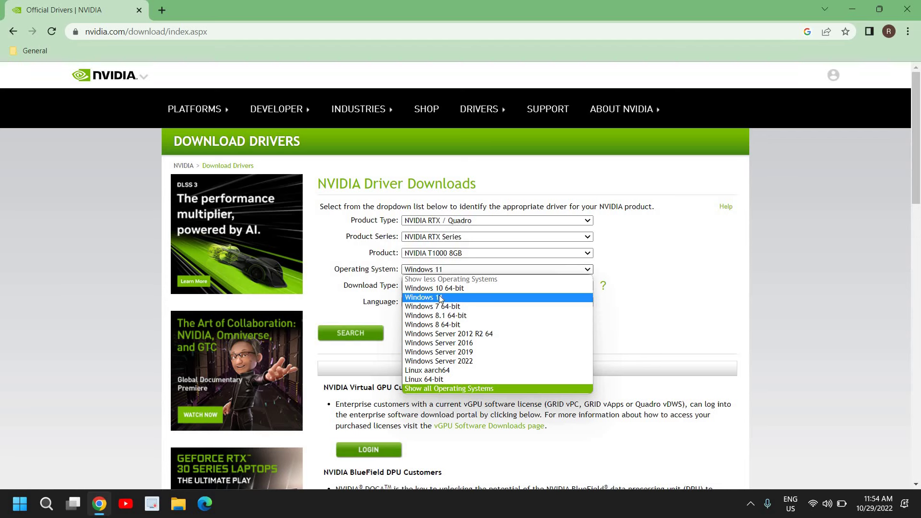
{"action": "left_click", "coordinate": [441, 288]}
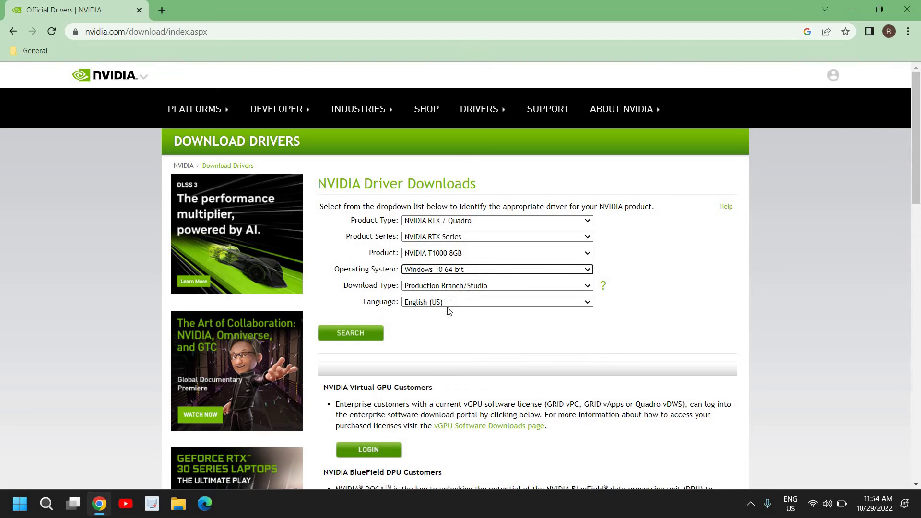
{"action": "left_click", "coordinate": [355, 335]}
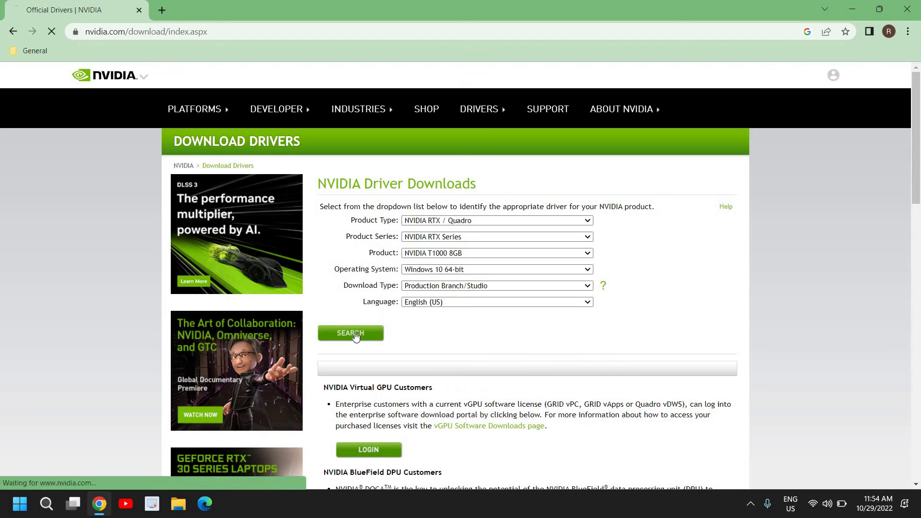
{"action": "scroll", "coordinate": [356, 324], "scroll_direction": "down", "scroll_amount": 5}
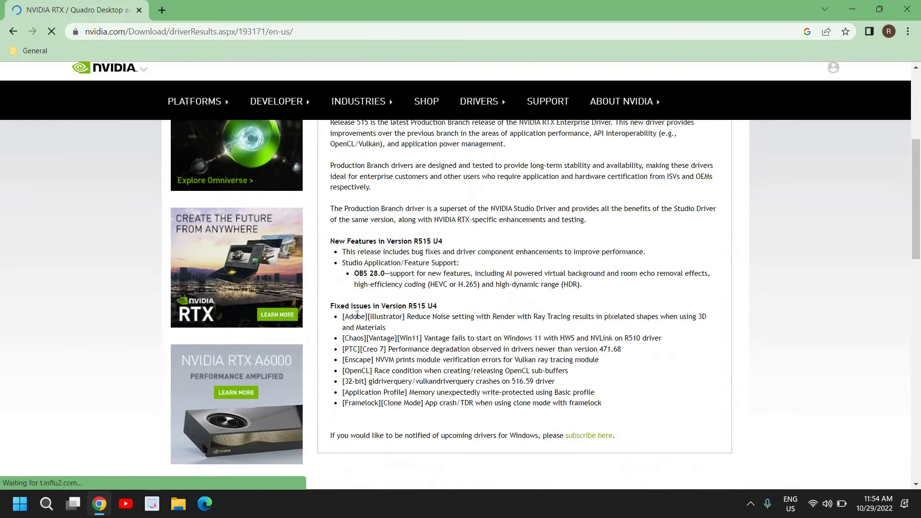
{"action": "scroll", "coordinate": [358, 314], "scroll_direction": "down", "scroll_amount": 2}
{"action": "scroll", "coordinate": [362, 309], "scroll_direction": "down", "scroll_amount": 3}
{"action": "scroll", "coordinate": [374, 303], "scroll_direction": "up", "scroll_amount": 5}
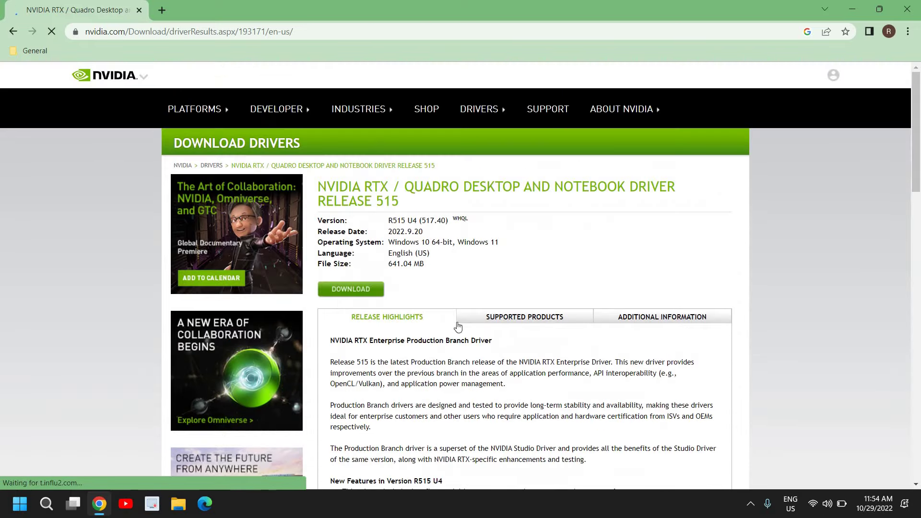
{"action": "scroll", "coordinate": [454, 317], "scroll_direction": "down", "scroll_amount": 3}
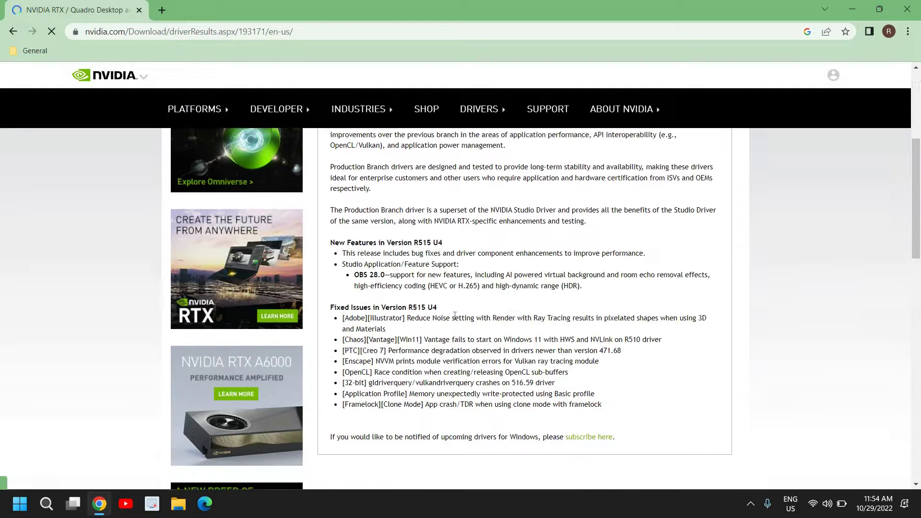
{"action": "scroll", "coordinate": [453, 316], "scroll_direction": "down", "scroll_amount": 3}
{"action": "scroll", "coordinate": [455, 314], "scroll_direction": "up", "scroll_amount": 3}
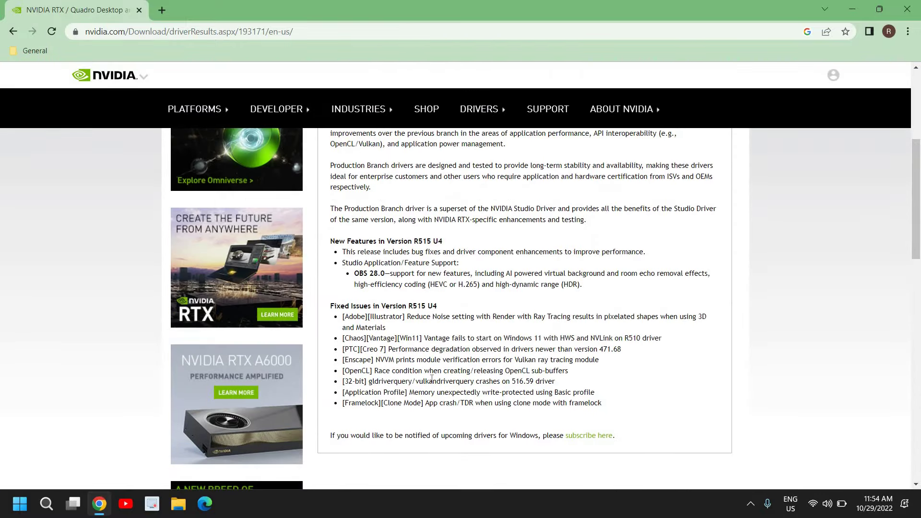
{"action": "scroll", "coordinate": [432, 379], "scroll_direction": "up", "scroll_amount": 2}
{"action": "scroll", "coordinate": [529, 338], "scroll_direction": "up", "scroll_amount": 1}
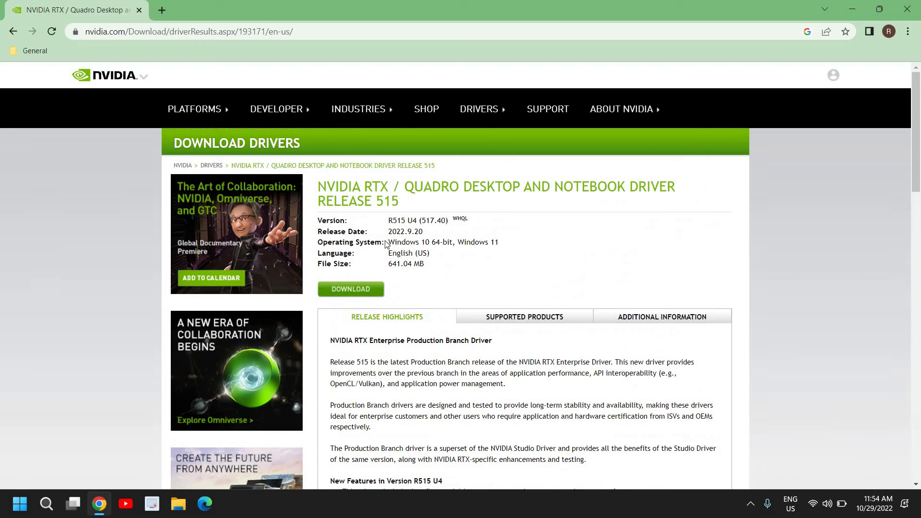
Step: Highlight the Release 515 driver's 2022.9.20 release date, view Supported Products, then minimize Chrome
{"action": "left_click_drag", "start_coordinate": [391, 231], "coordinate": [428, 234]}
{"action": "left_click", "coordinate": [516, 324]}
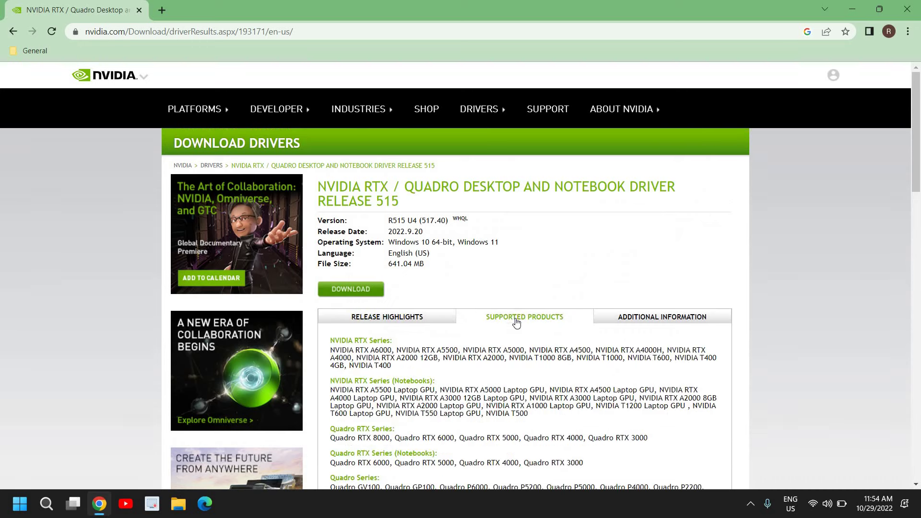
{"action": "scroll", "coordinate": [483, 371], "scroll_direction": "down", "scroll_amount": 3}
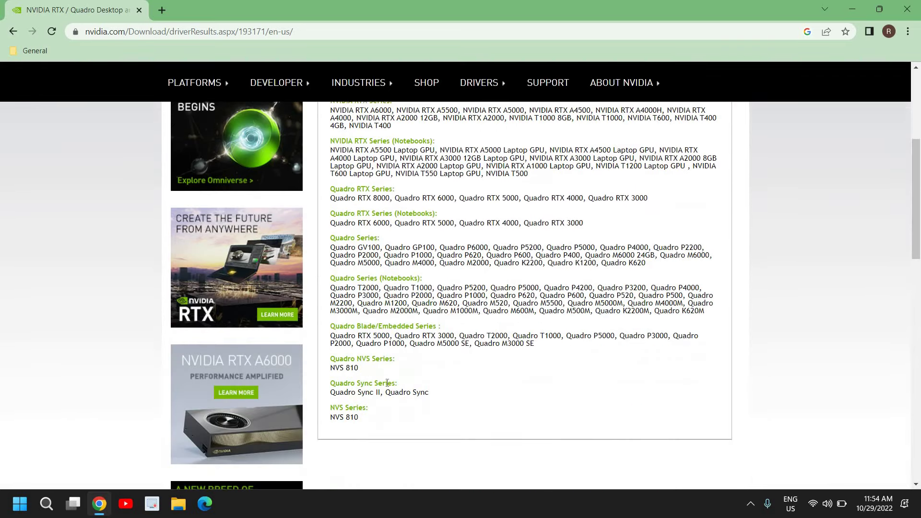
{"action": "scroll", "coordinate": [390, 373], "scroll_direction": "up", "scroll_amount": 2}
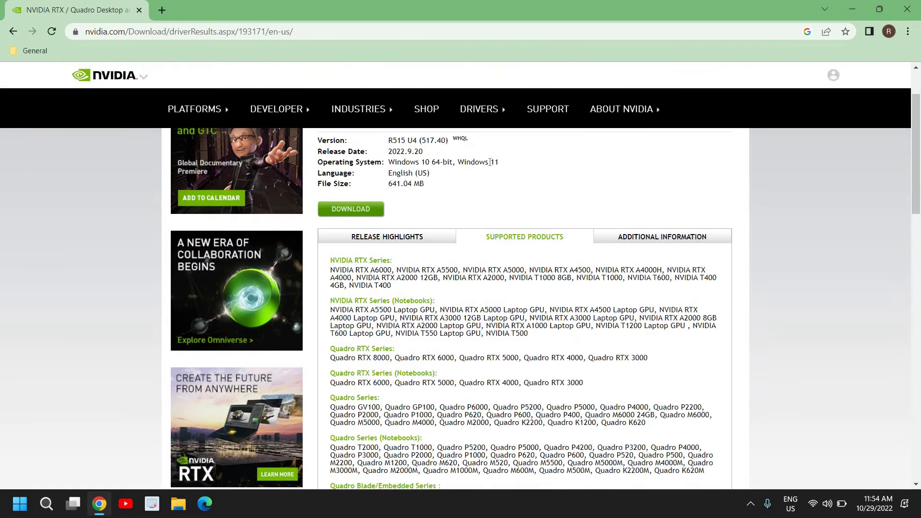
{"action": "scroll", "coordinate": [450, 237], "scroll_direction": "up", "scroll_amount": 1}
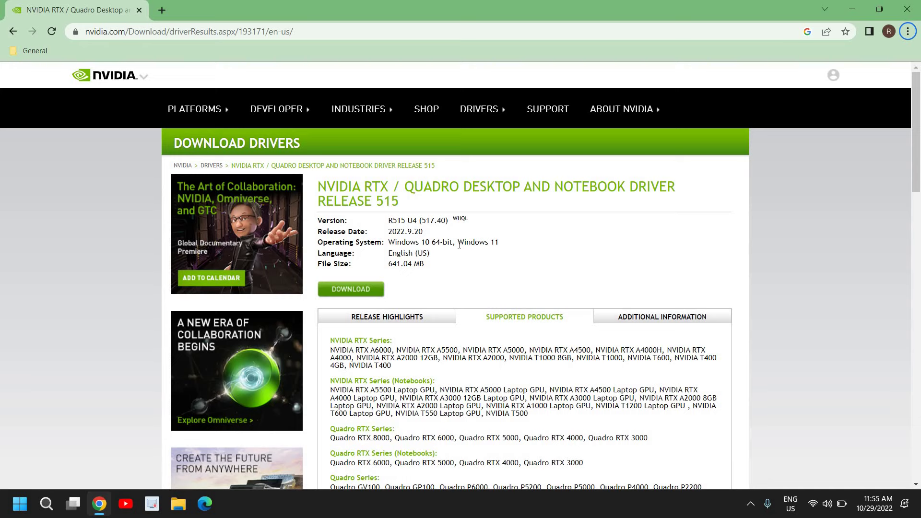
{"action": "left_click", "coordinate": [855, 10]}
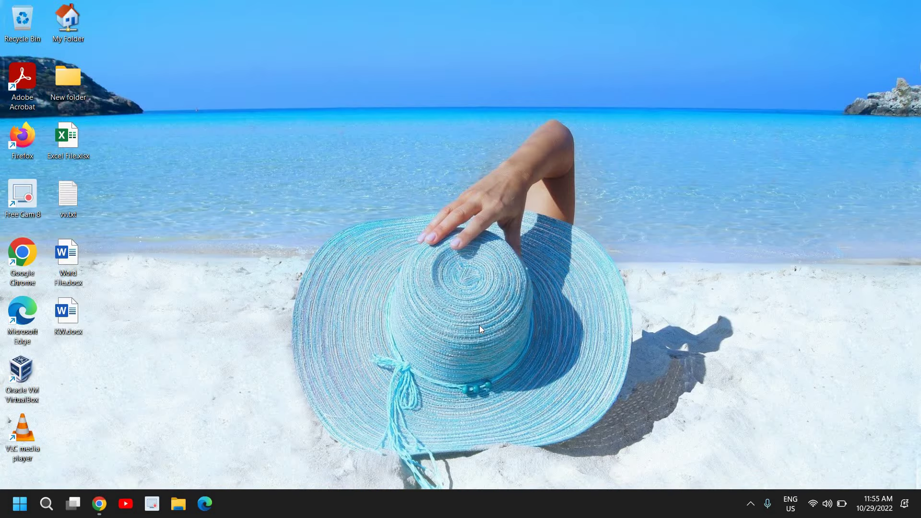